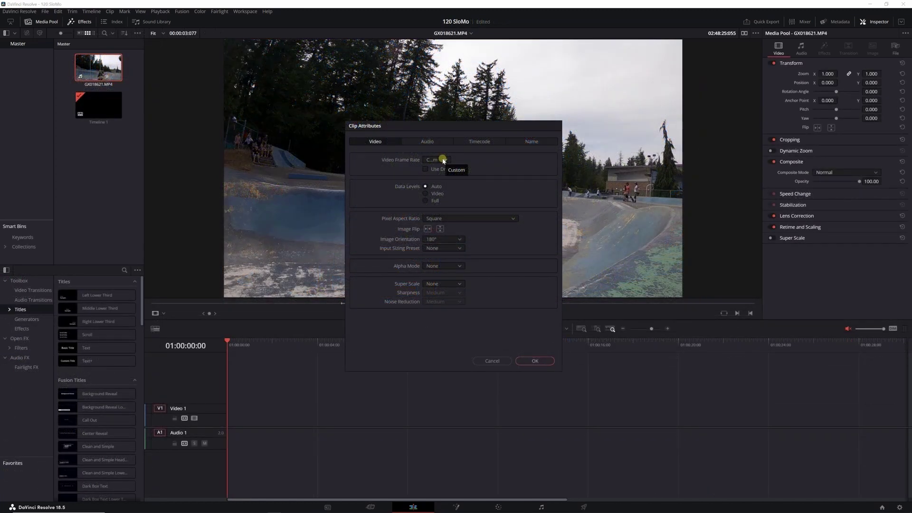
Step: Choose 24 as the Video Frame Rate for GX018621.MP4 in Clip Attributes
click(444, 161)
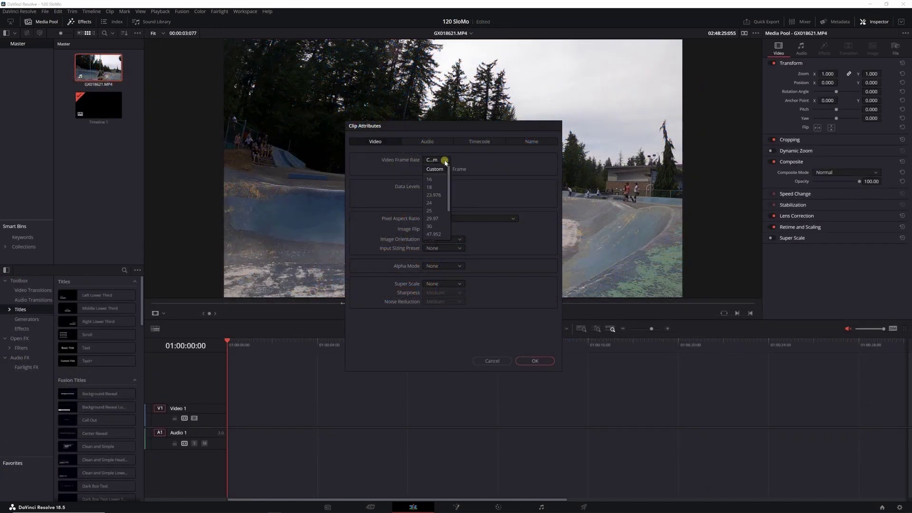
click(432, 203)
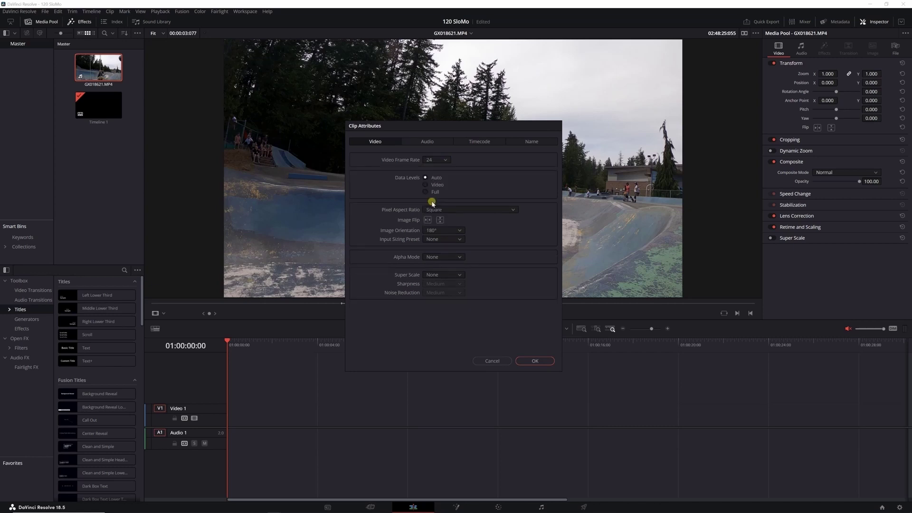
Step: Confirm the 24 fps clip attribute change with OK
click(536, 360)
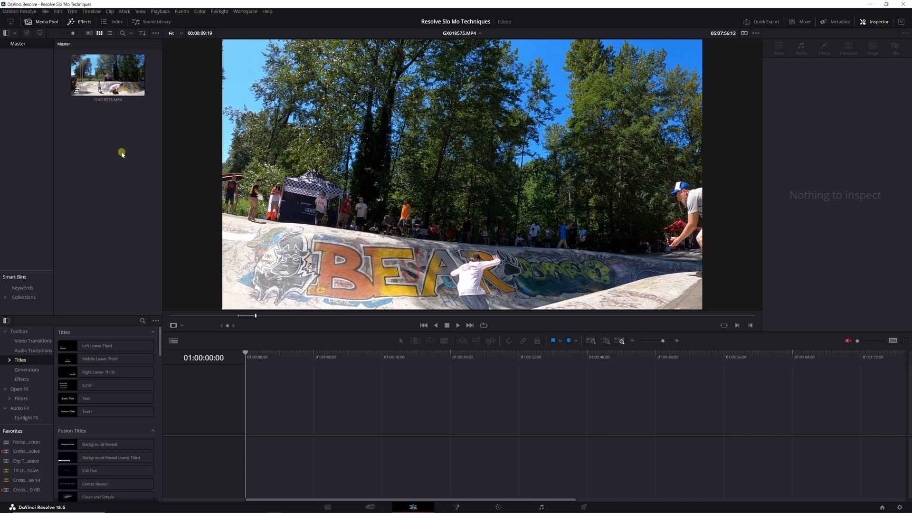
click(45, 12)
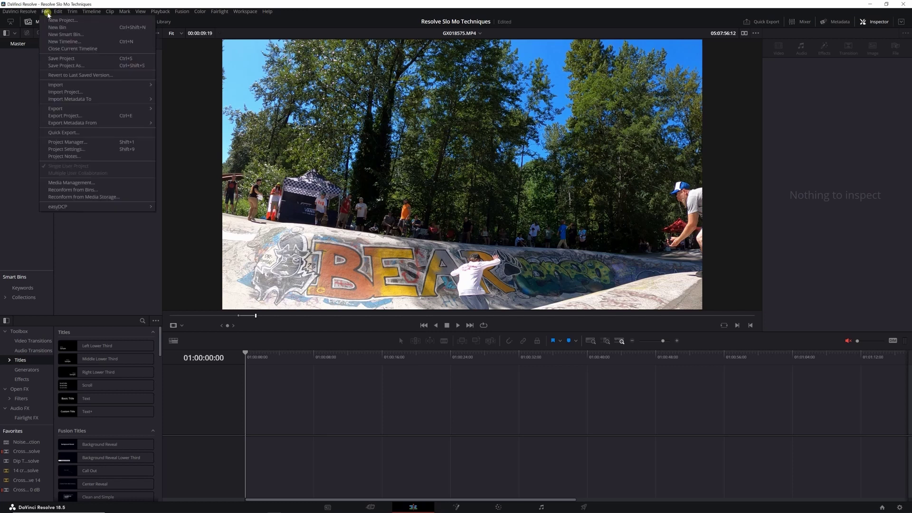
click(81, 148)
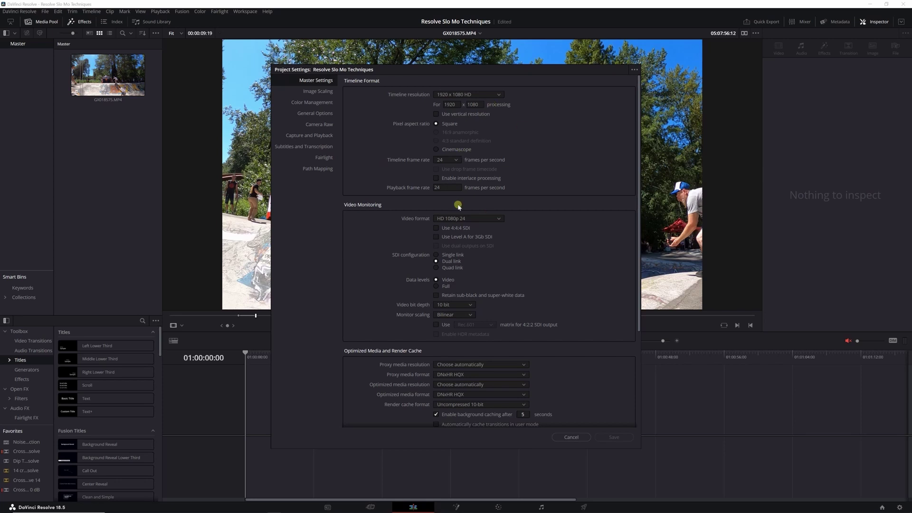
click(577, 436)
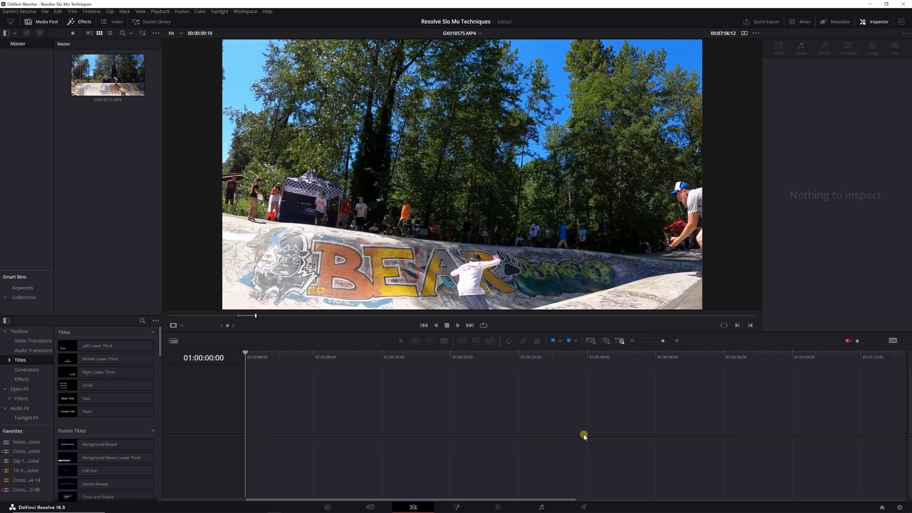
Step: Review GX018575.MP4's Clip Attributes, then load it in the source viewer with video only
click(109, 76)
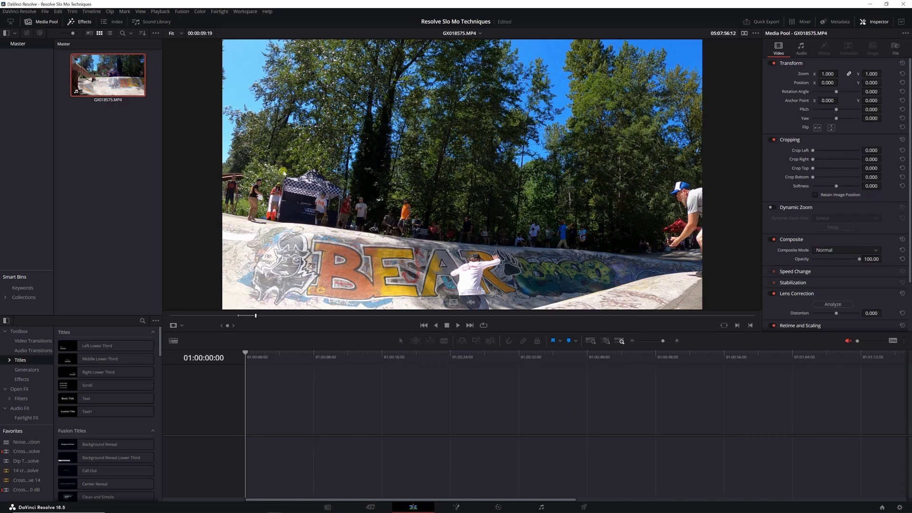
right_click(105, 74)
click(126, 150)
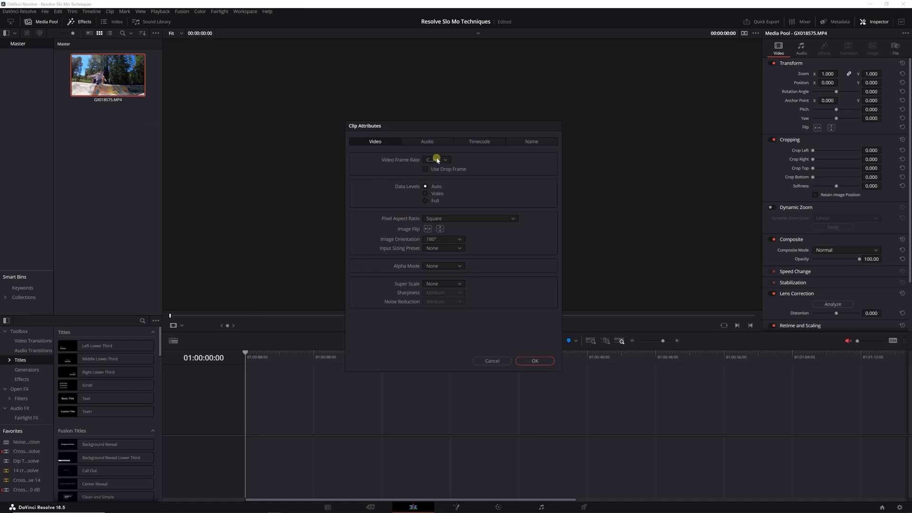
click(534, 361)
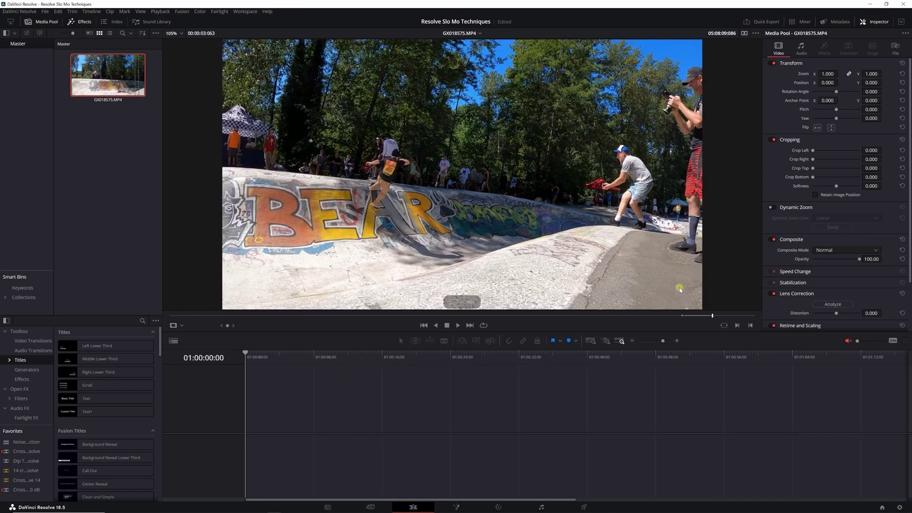
click(700, 316)
click(454, 302)
Step: Drop GX018575.MP4's video at the start of a new Timeline 1 and play it back
drag(451, 305, 250, 423)
click(301, 421)
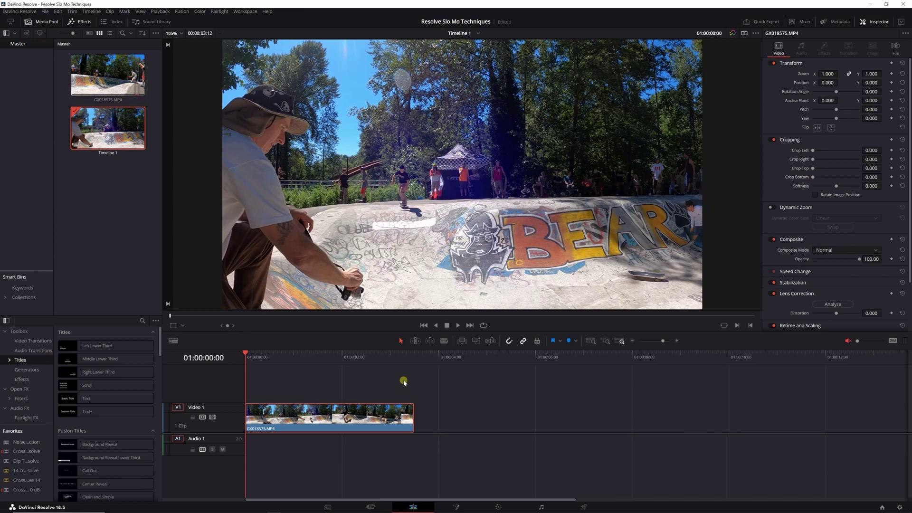
click(457, 325)
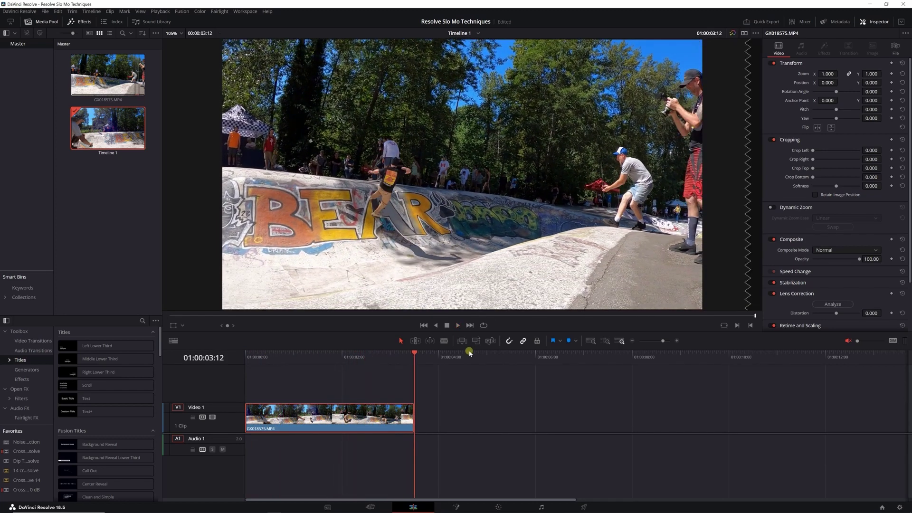
Step: Slow the timeline clip to 26% speed (6.240 fps) through Change Clip Speed
right_click(319, 419)
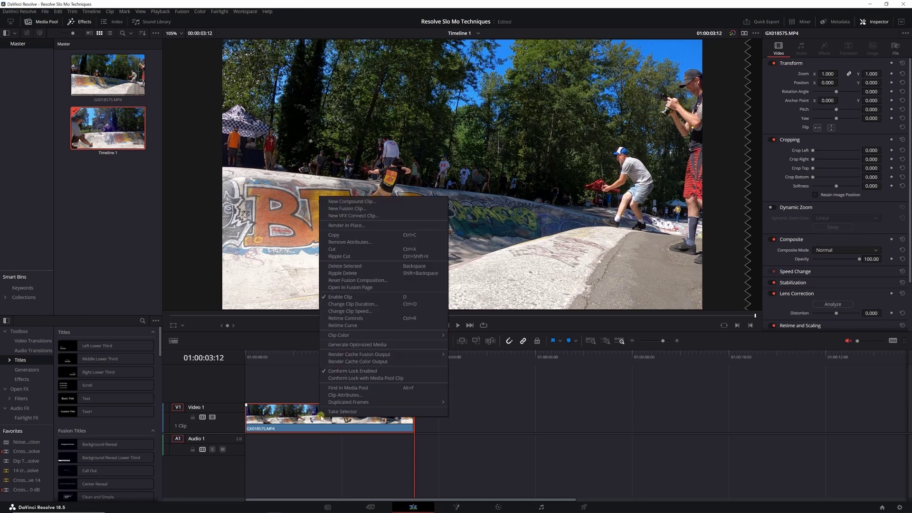
click(364, 311)
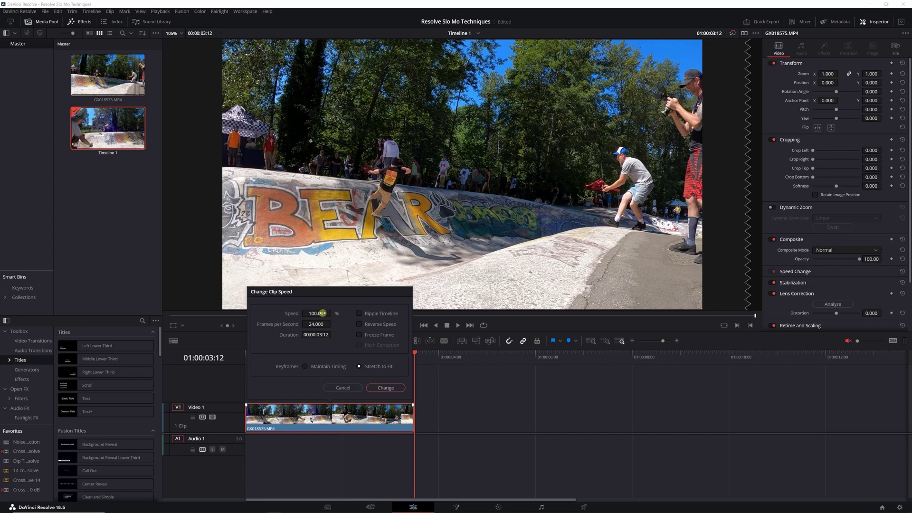
drag(321, 314, 296, 334)
click(385, 388)
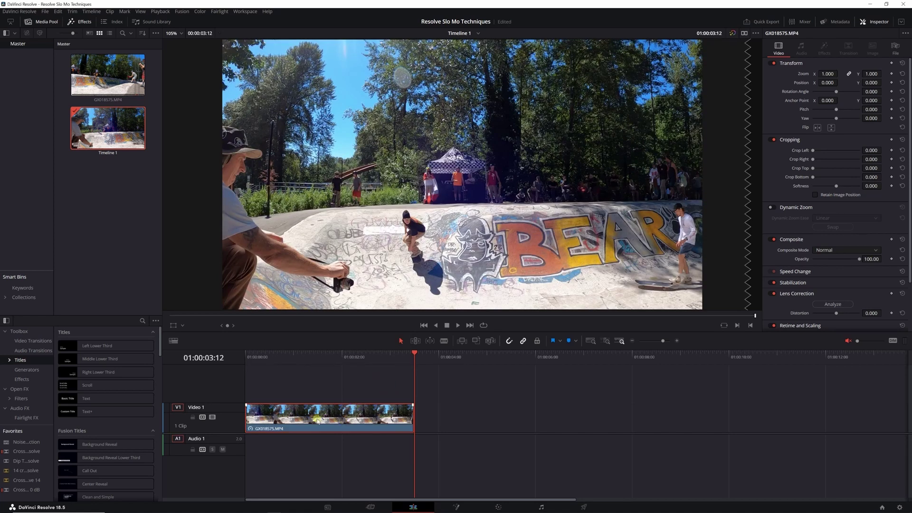
Step: Reload the source clip, play the slowed timeline from its start, and park at 01:00:01:16
click(122, 84)
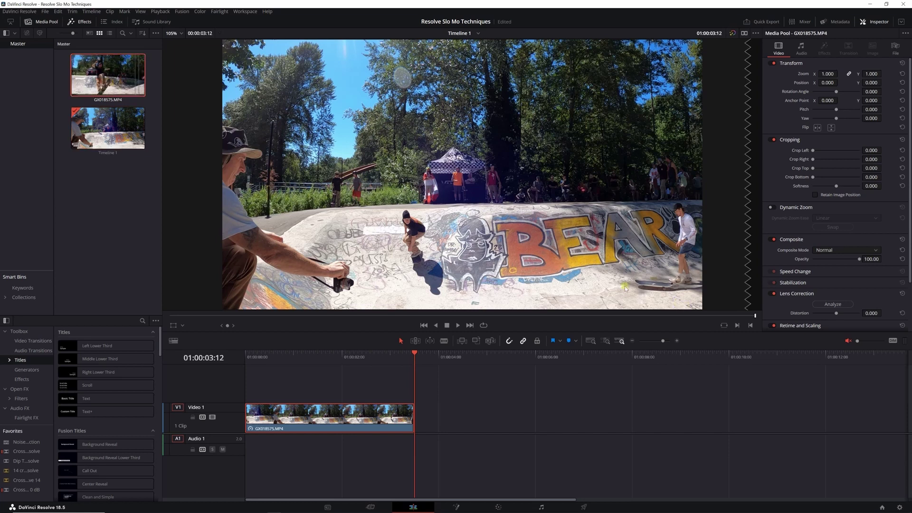
double_click(108, 75)
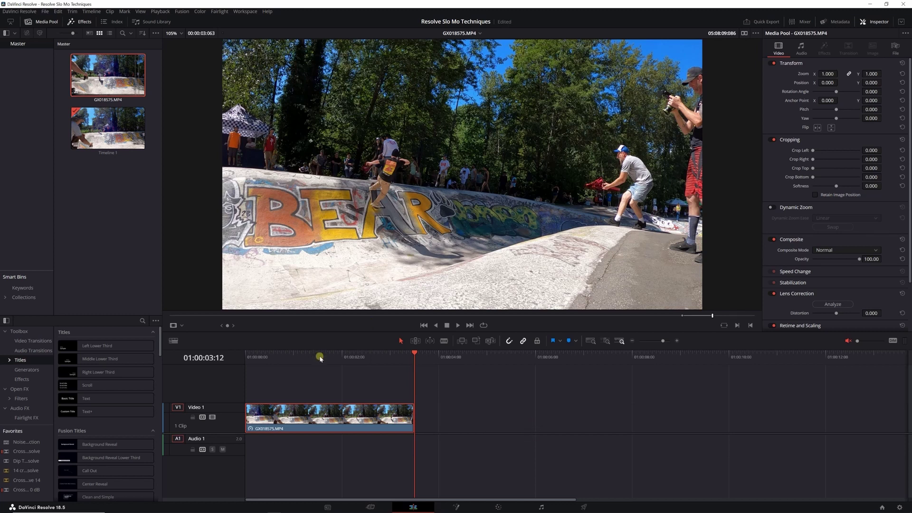
drag(319, 356, 229, 361)
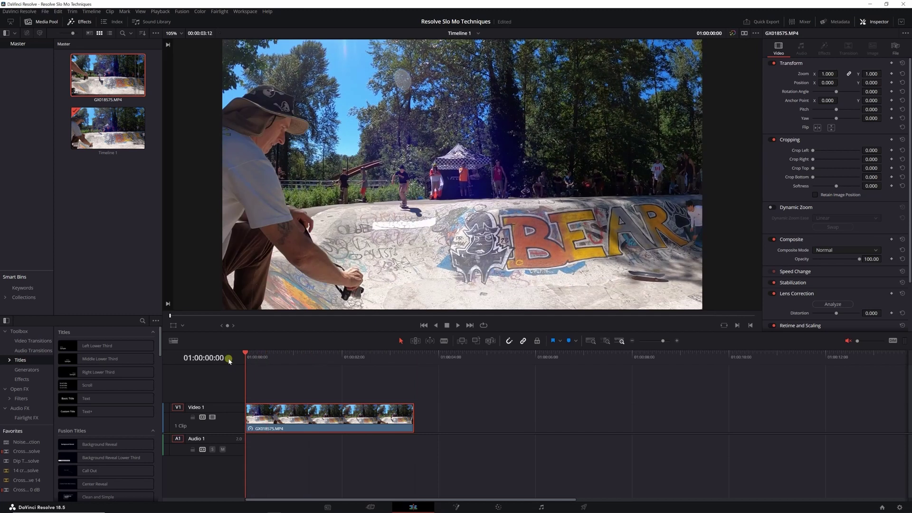
click(457, 326)
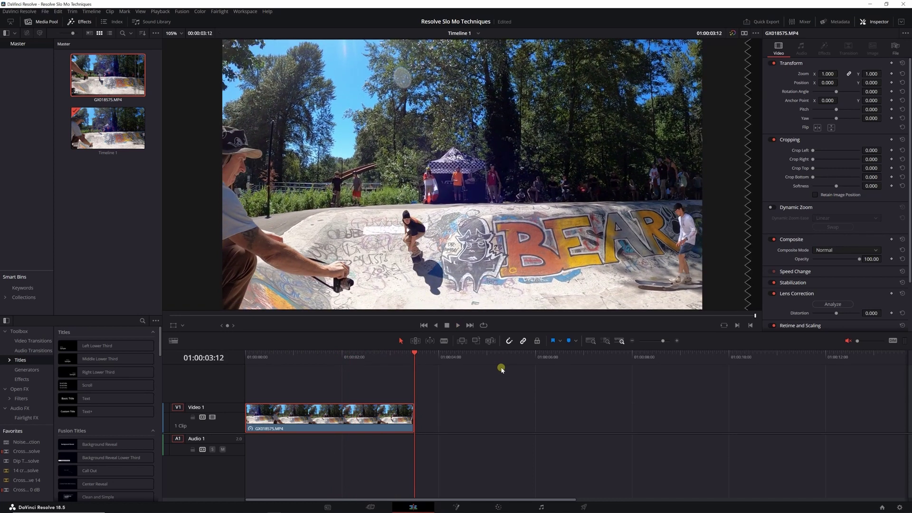
drag(353, 355, 328, 358)
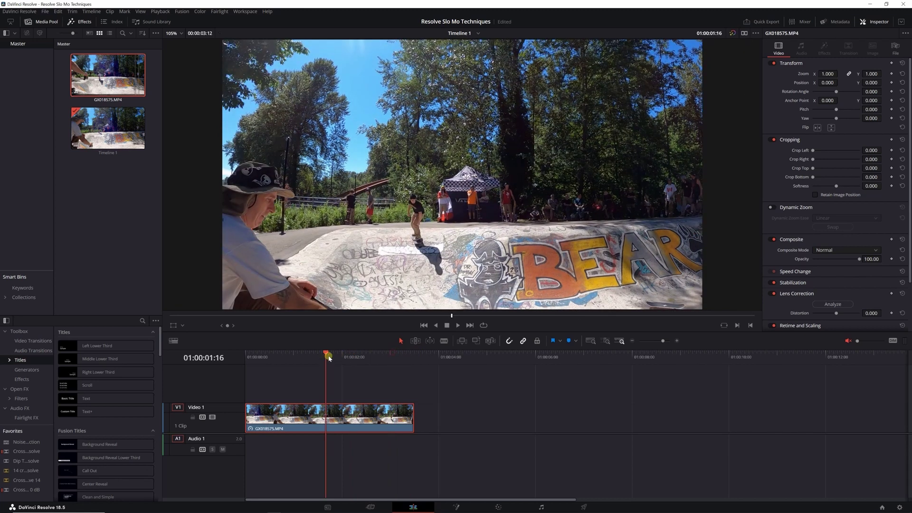
Step: Extend the clip's end to its full slow-motion length (13s 1f), replay it, then reselect it
click(411, 416)
drag(412, 416, 875, 411)
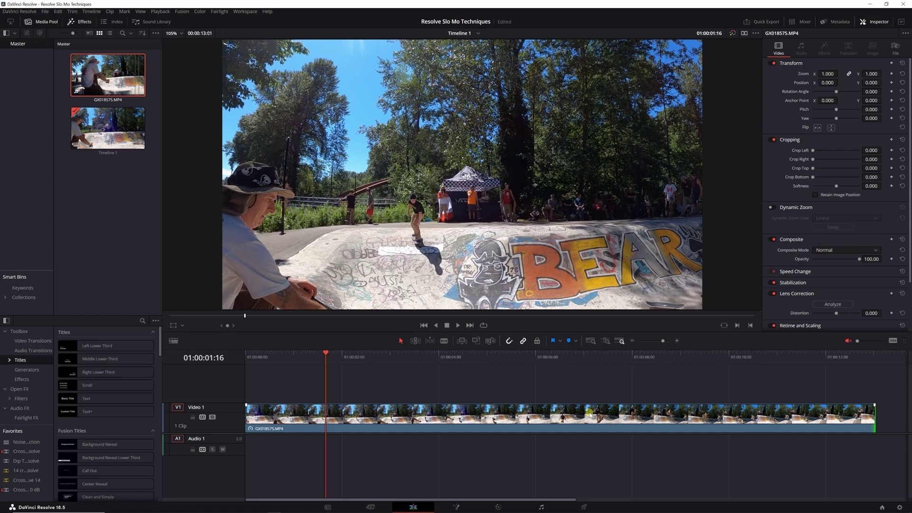
drag(327, 353, 218, 358)
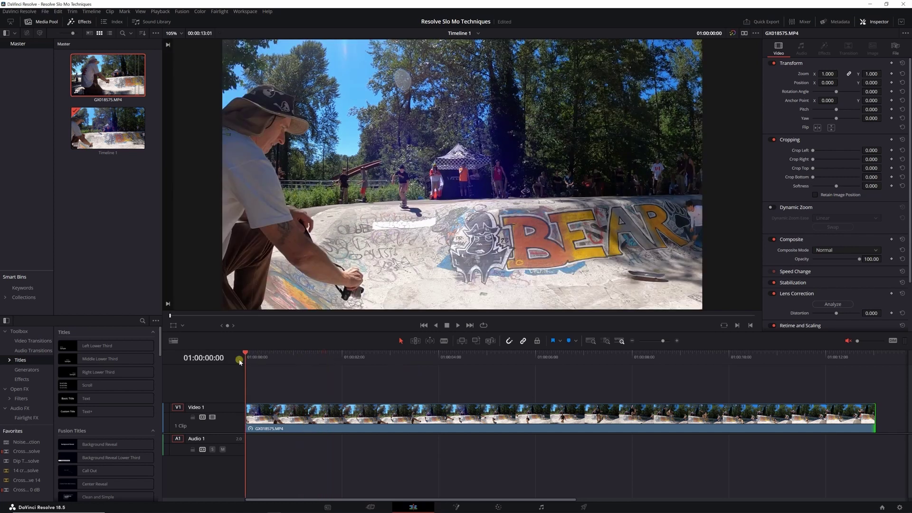
click(457, 326)
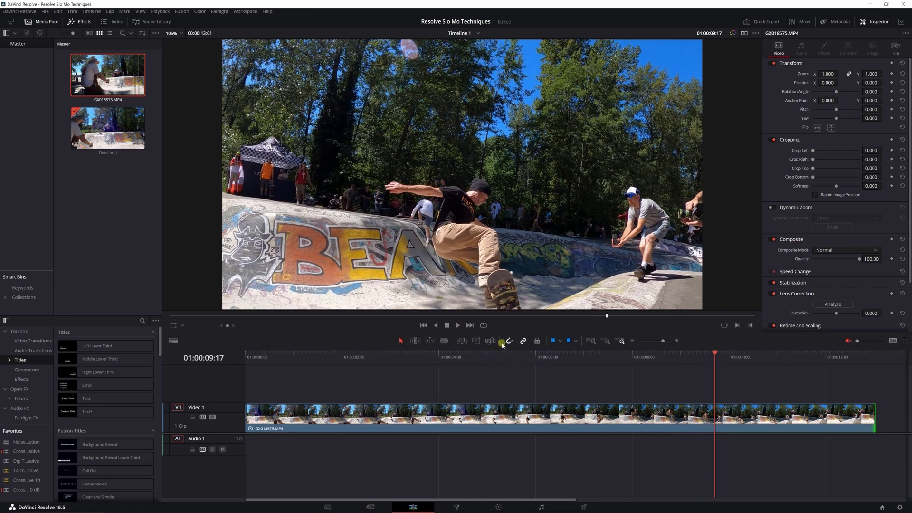
click(461, 358)
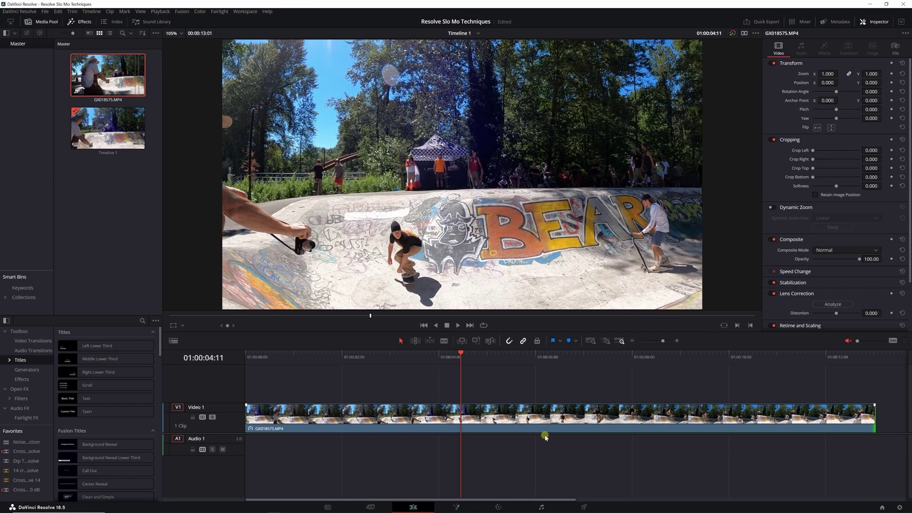
click(489, 427)
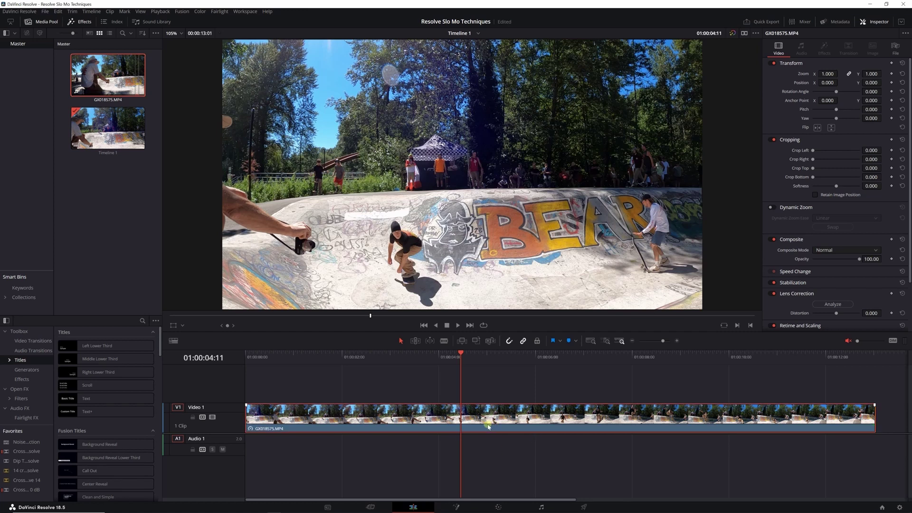
Step: Add speed points near 01:00:06 and 01:00:09 on the skate clip using retime controls
key(ctrl+r)
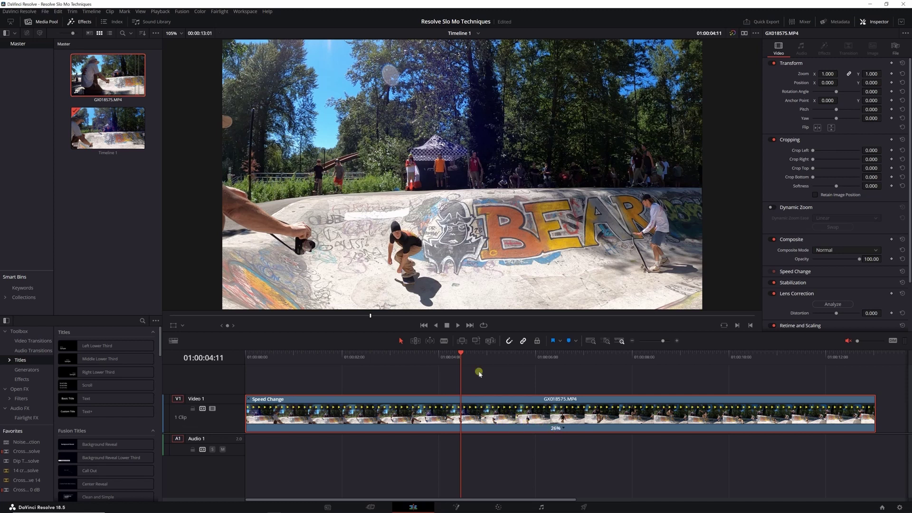
drag(463, 355, 563, 373)
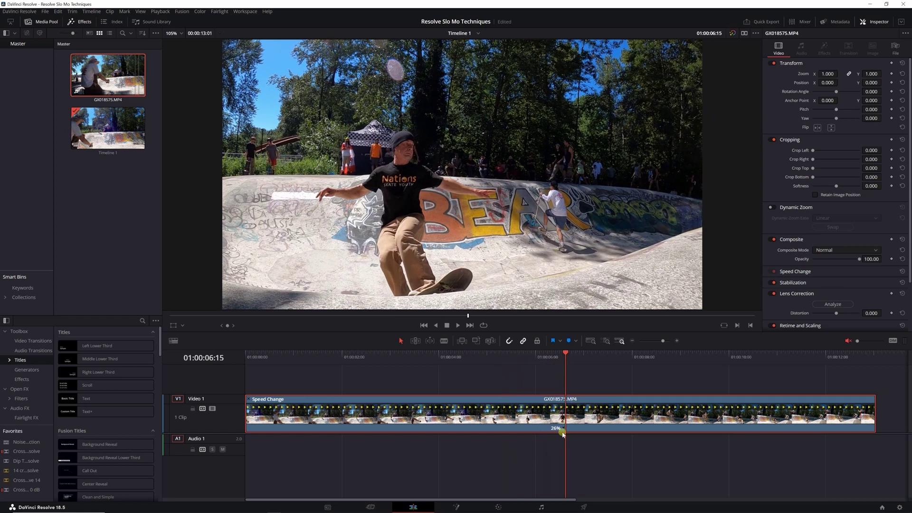
click(563, 428)
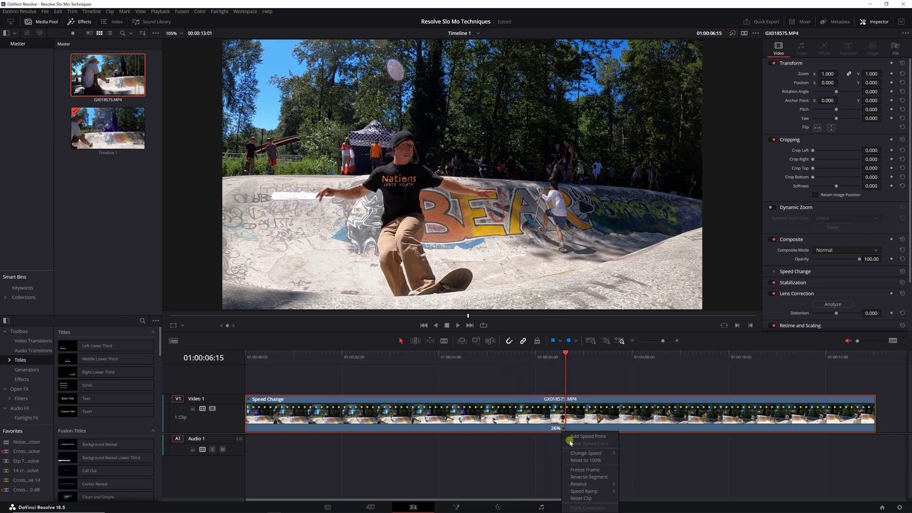
click(588, 436)
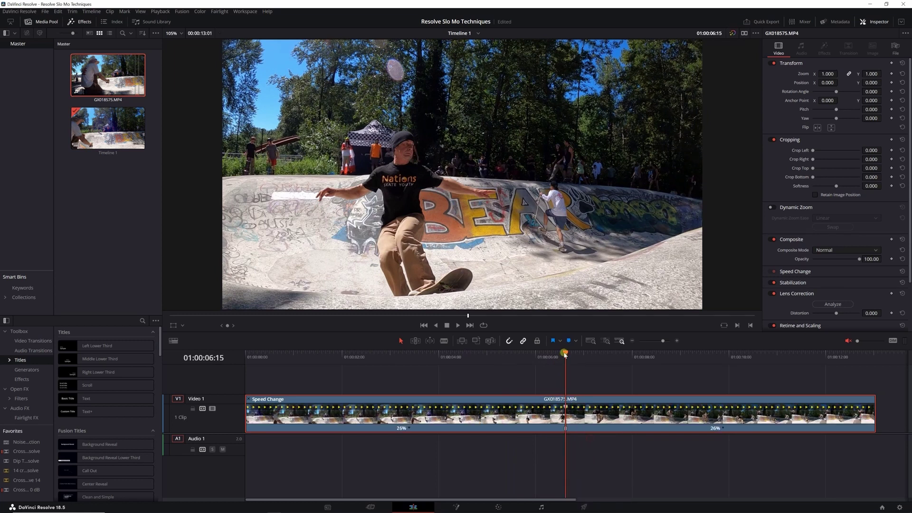
drag(565, 356, 723, 357)
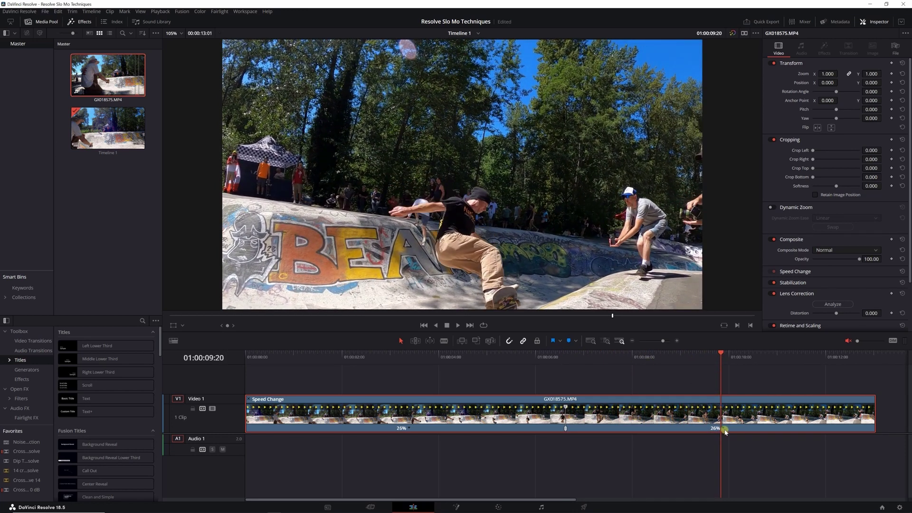
click(724, 430)
click(732, 436)
Step: Change the first and last 26% sections to 100% speed, then rewind to the timeline start
click(409, 428)
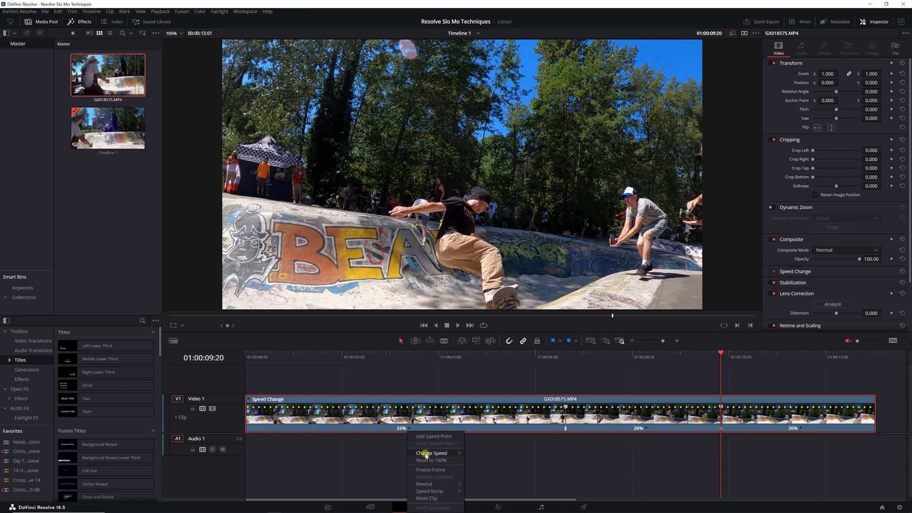
mouse_move(432, 453)
click(488, 470)
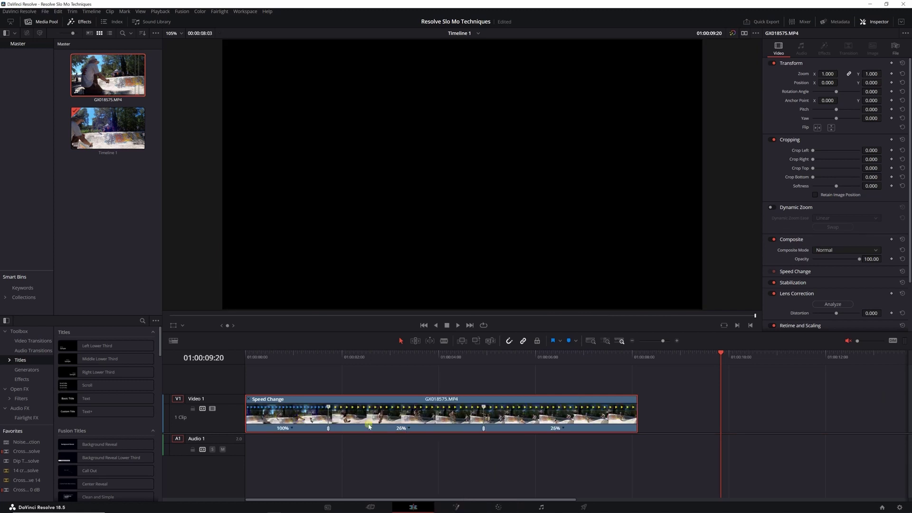
click(564, 429)
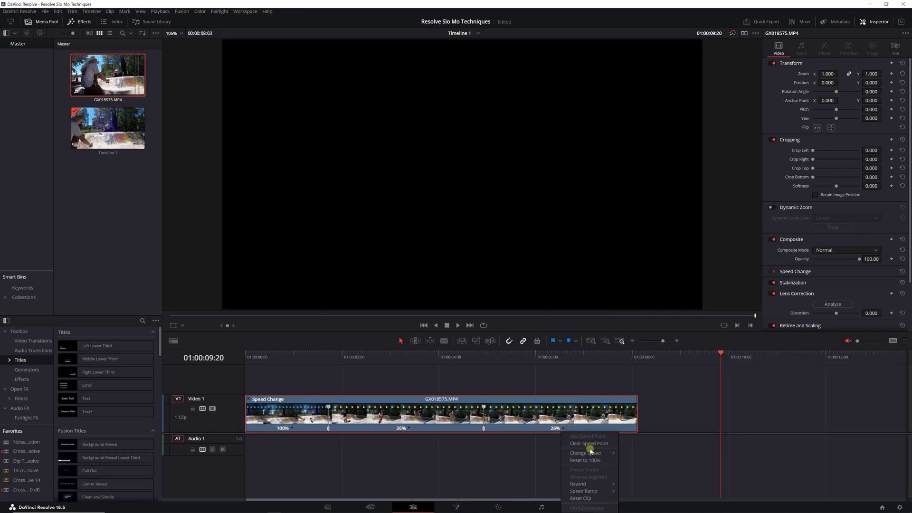
mouse_move(591, 453)
click(633, 470)
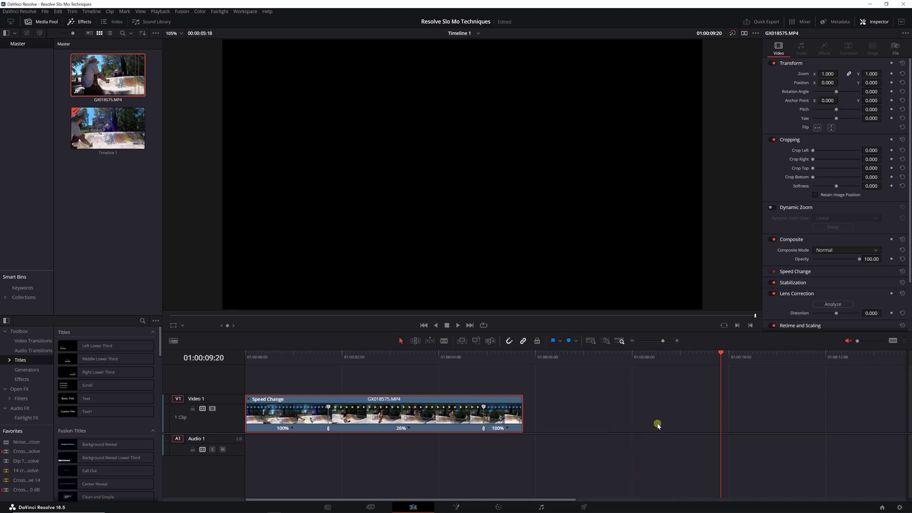
drag(507, 354, 231, 360)
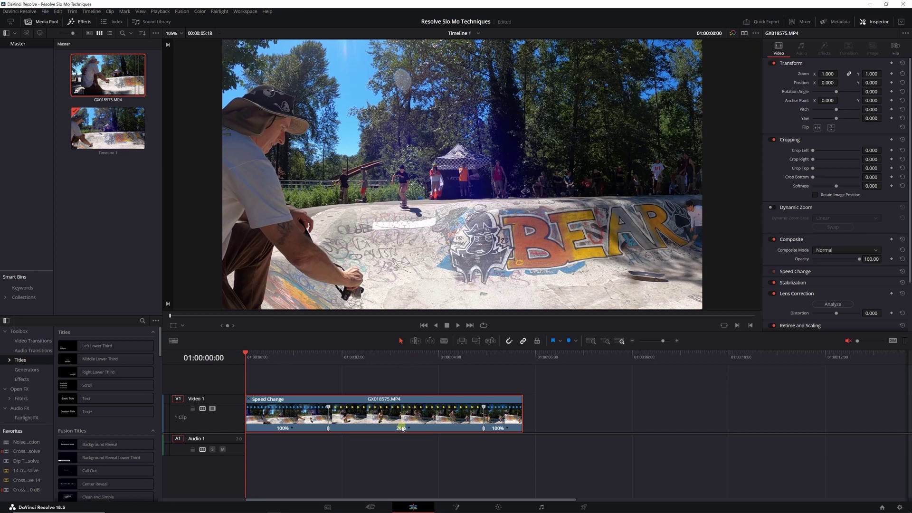
key(space)
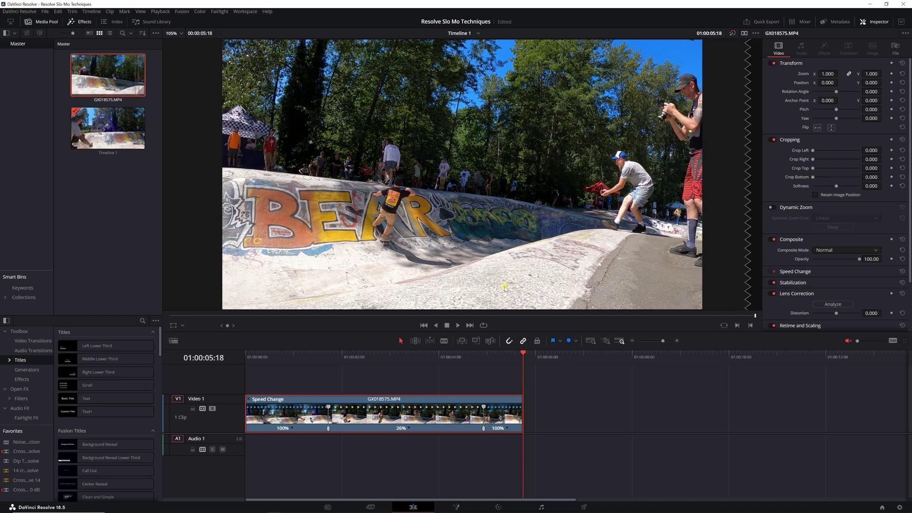
double_click(108, 75)
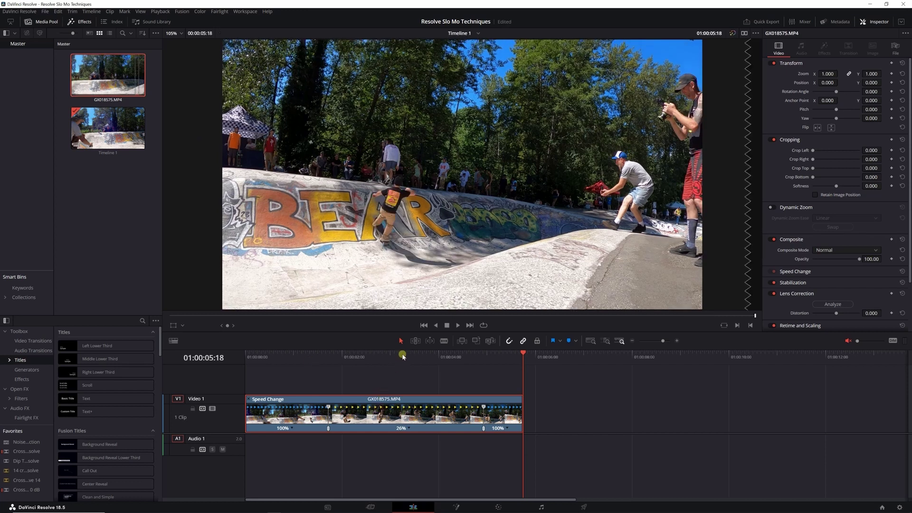
click(402, 355)
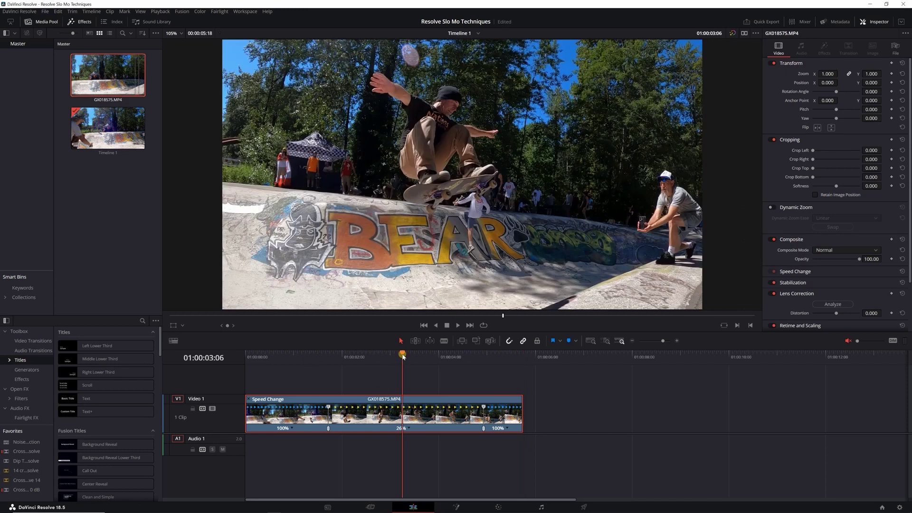